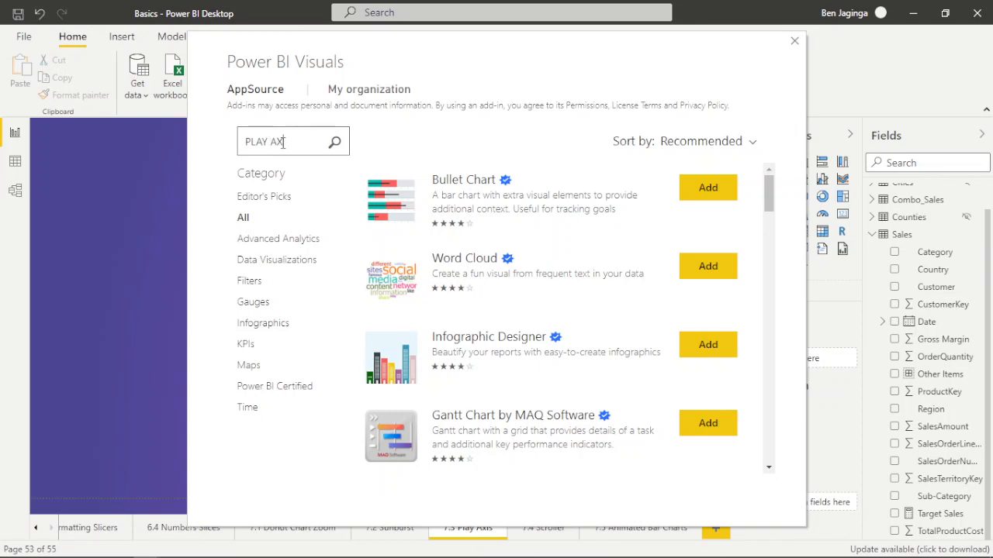
Search the visuals marketplace for PLAY AXIS and import the Play Axis (Dynamic Slicer) visual into the report.
key("Return")
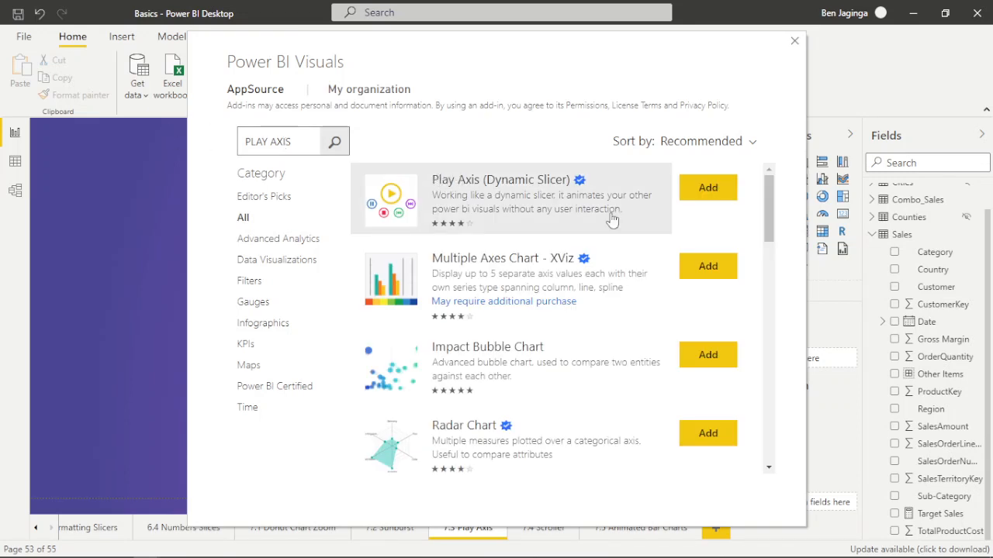
left_click(708, 195)
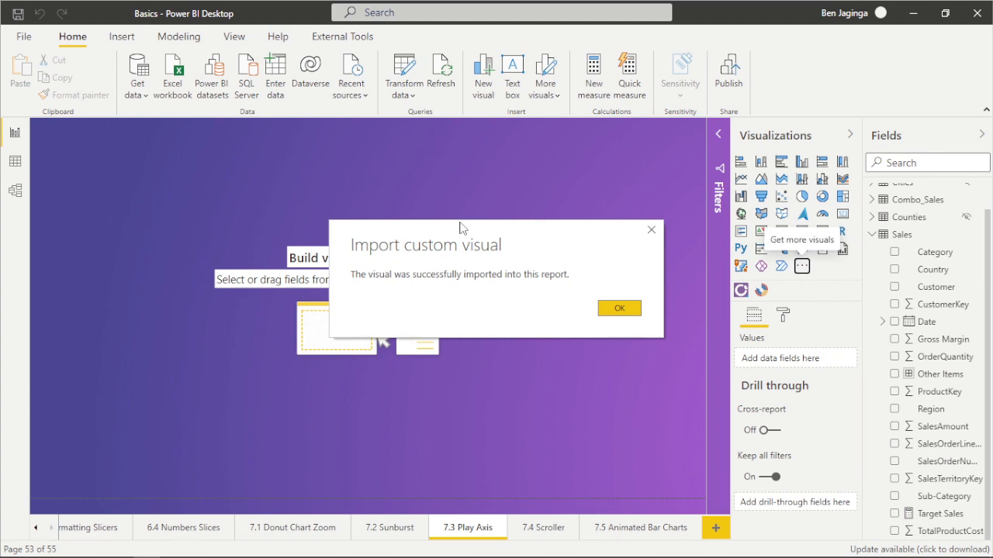
left_click(613, 309)
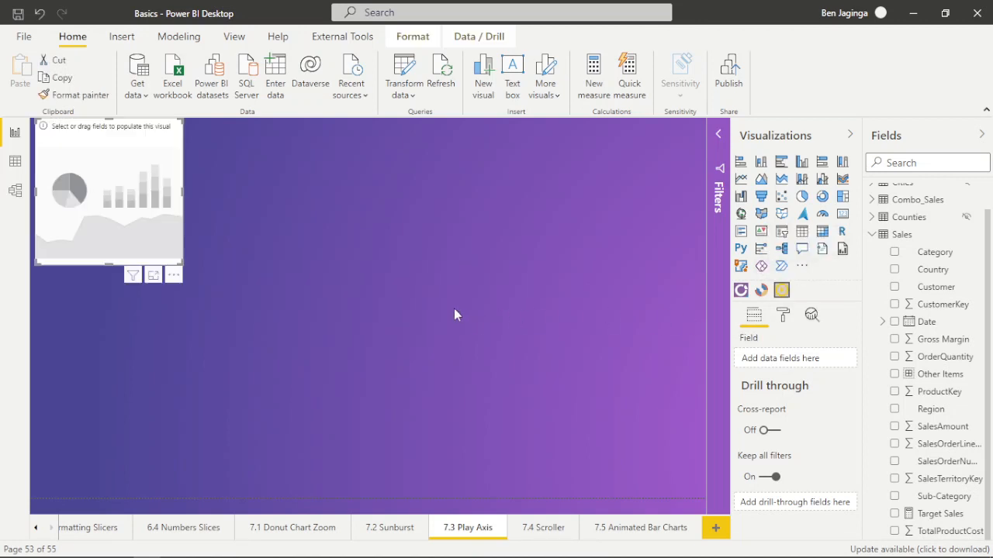
Assign the Date field to the Play Axis visual and resize it into a wide, short strip in the page's upper-left area.
left_click_drag(183, 265, 311, 317)
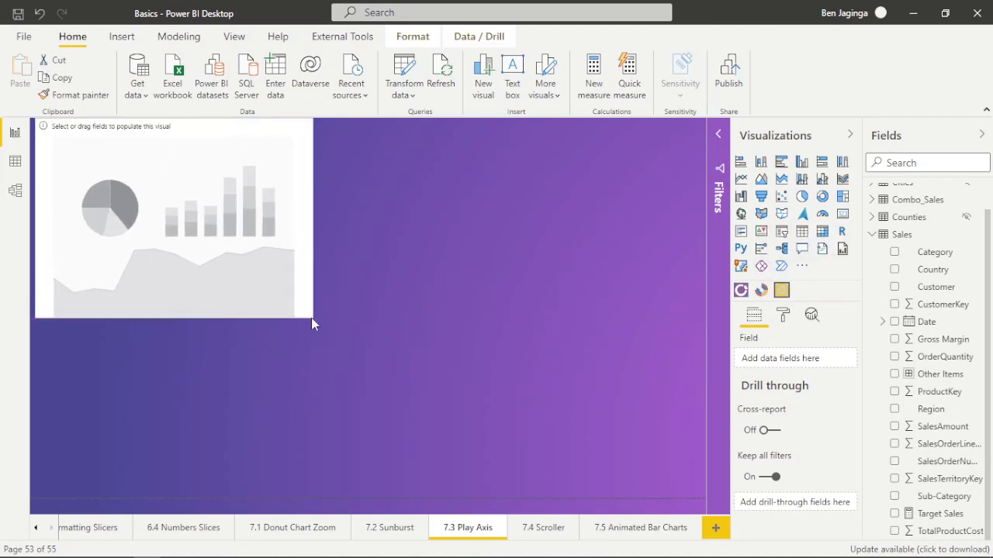
left_click_drag(258, 282, 266, 305)
left_click(266, 311)
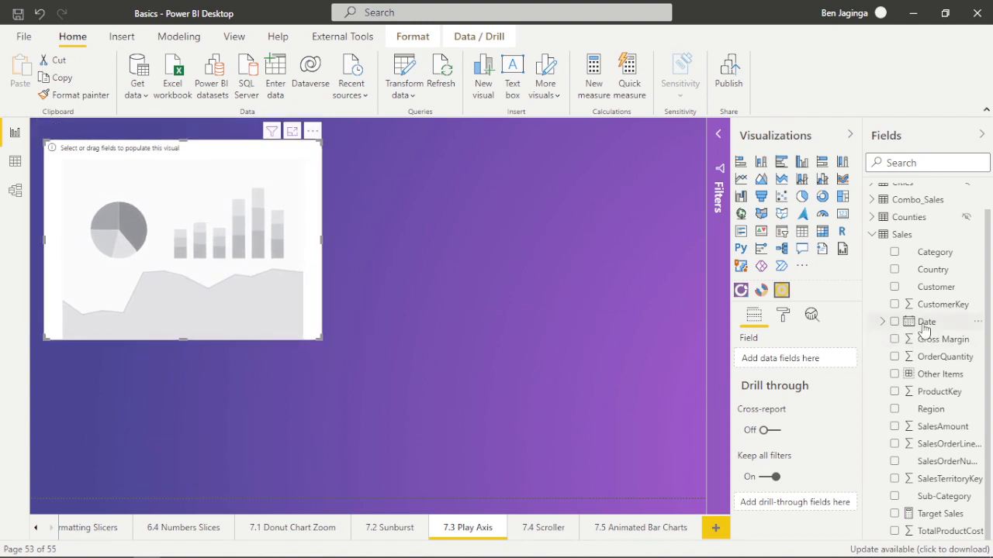
left_click_drag(923, 322, 594, 371)
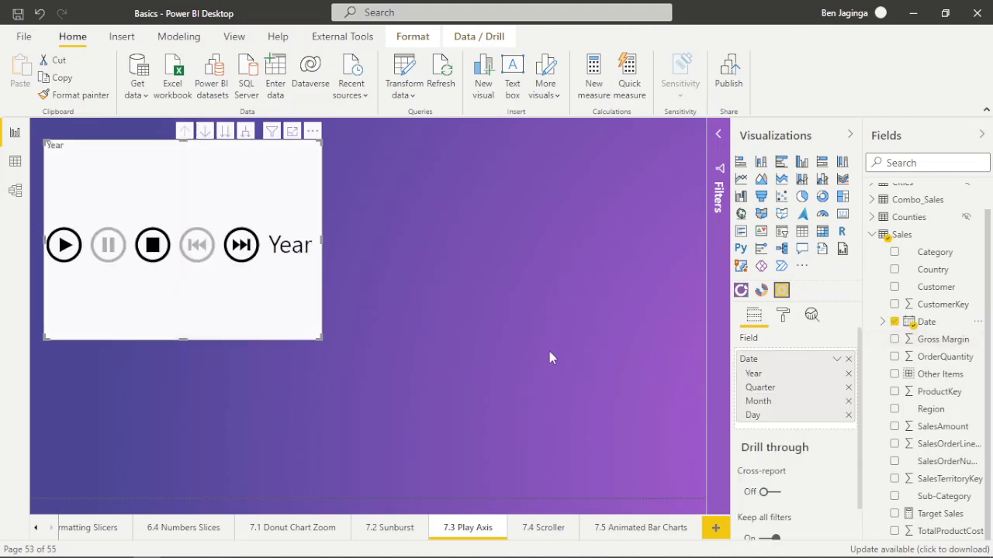
left_click(65, 245)
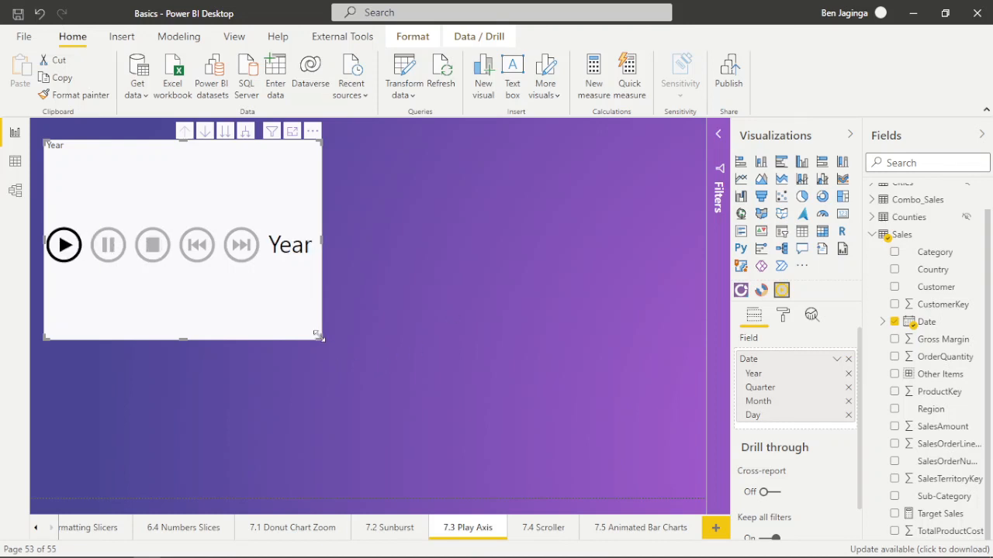
left_click_drag(322, 338, 326, 241)
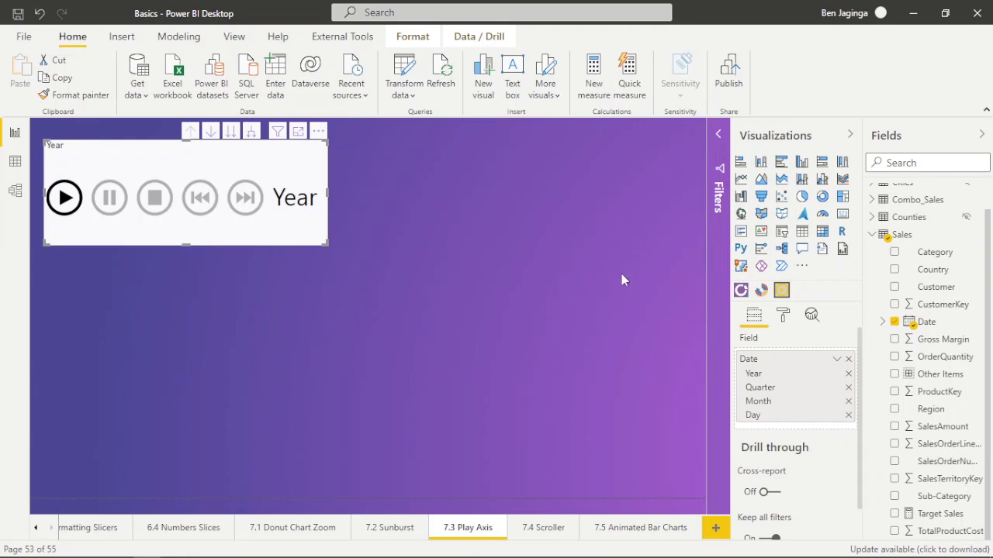
Add a pie chart below the play axis with Category as legend and Gross Margin as values, and enlarge it.
left_click(803, 199)
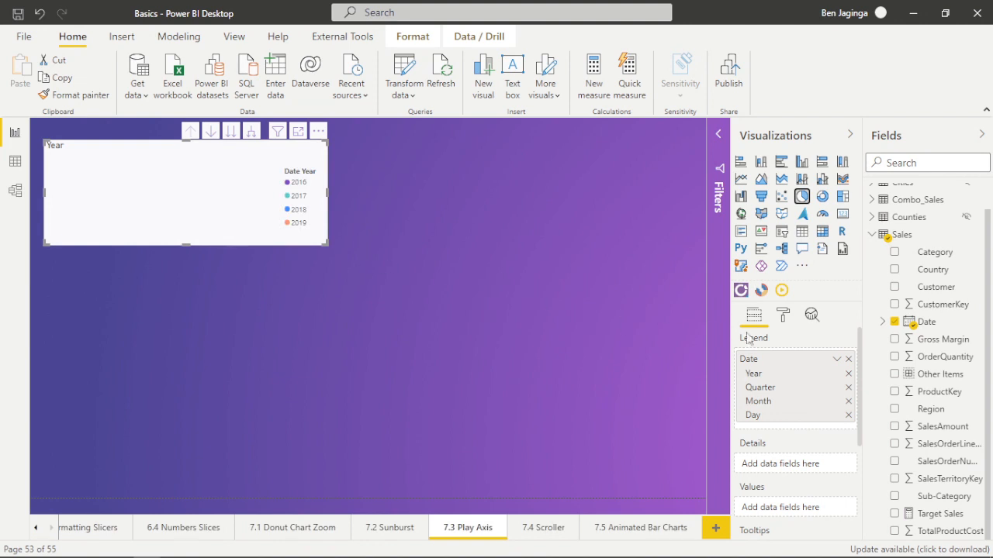
left_click(781, 290)
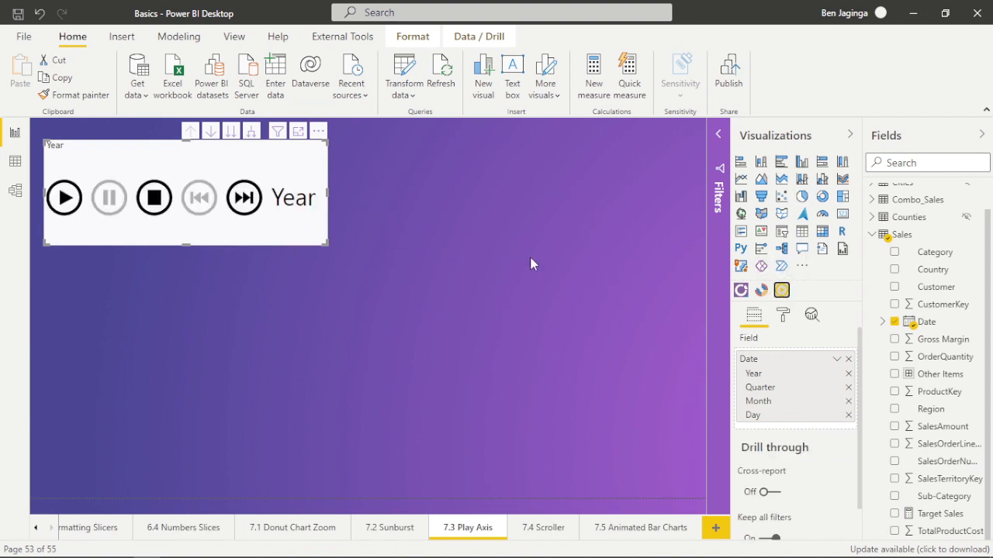
left_click(802, 199)
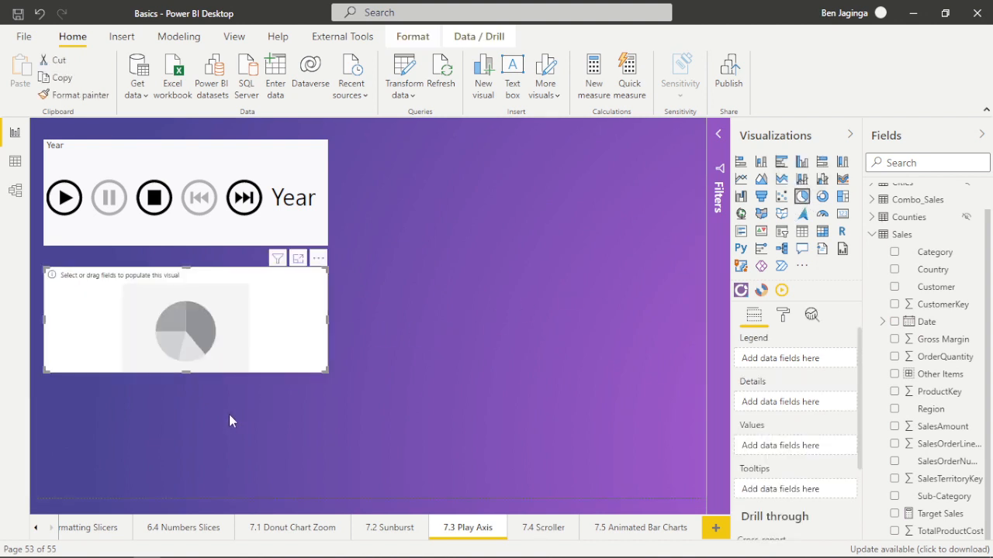
left_click_drag(293, 352, 303, 360)
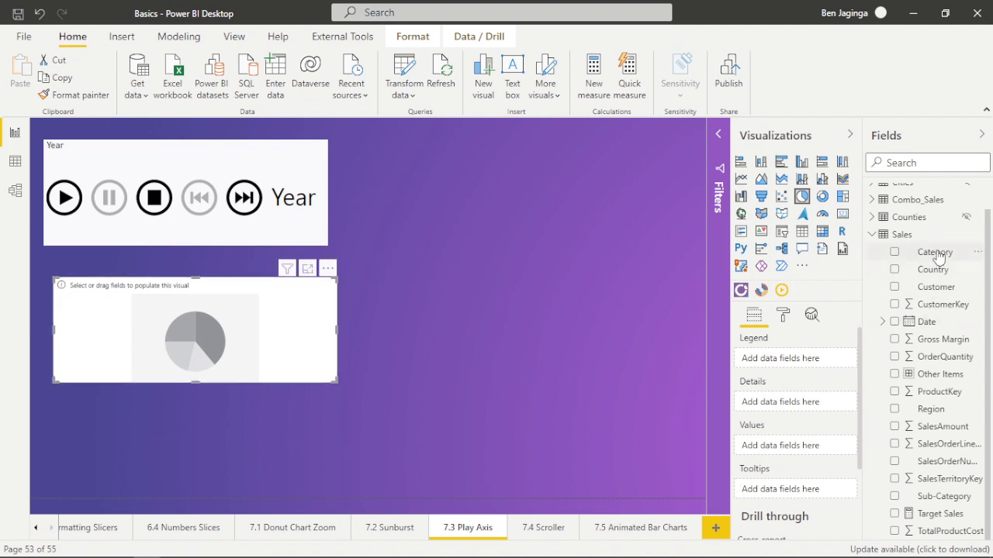
left_click_drag(937, 259, 799, 367)
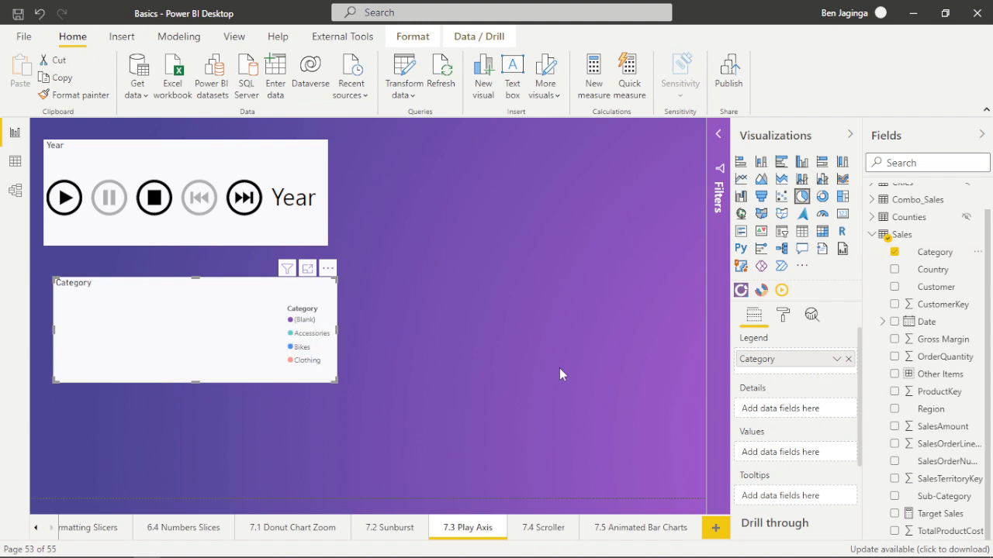
left_click_drag(941, 345, 819, 461)
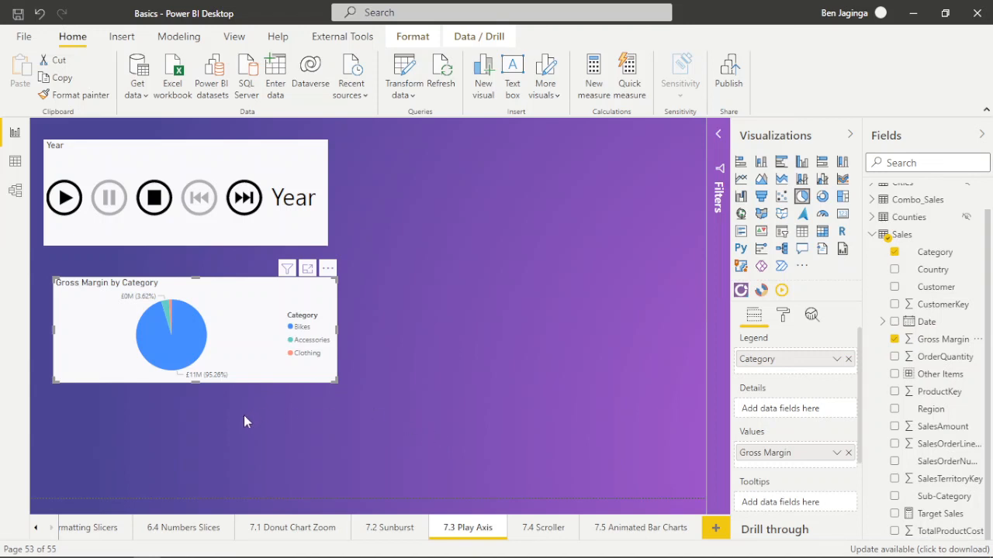
left_click_drag(194, 383, 319, 458)
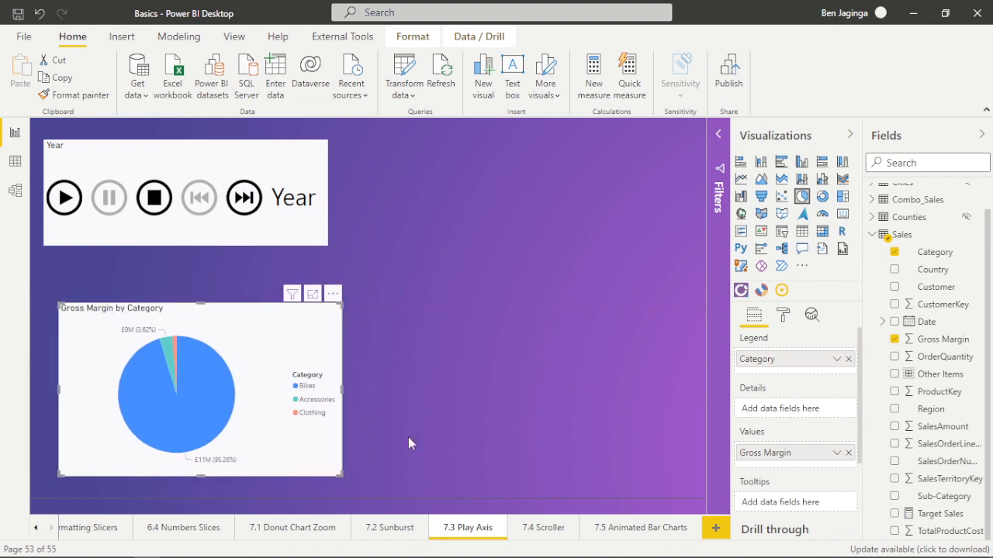
Add a clustered column chart beside the pie chart, matching its height, with Country on the axis and SalesAmount as values.
left_click(618, 307)
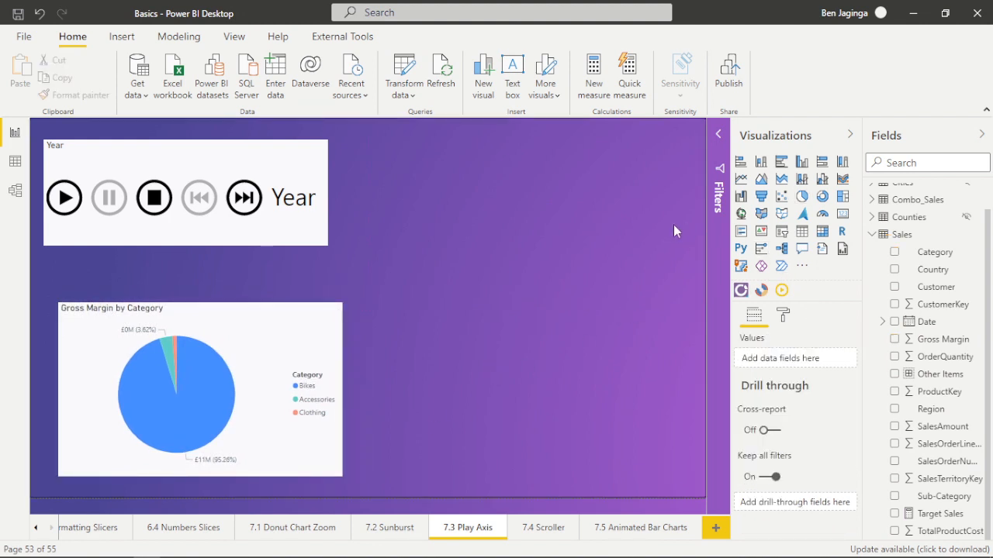
left_click(804, 166)
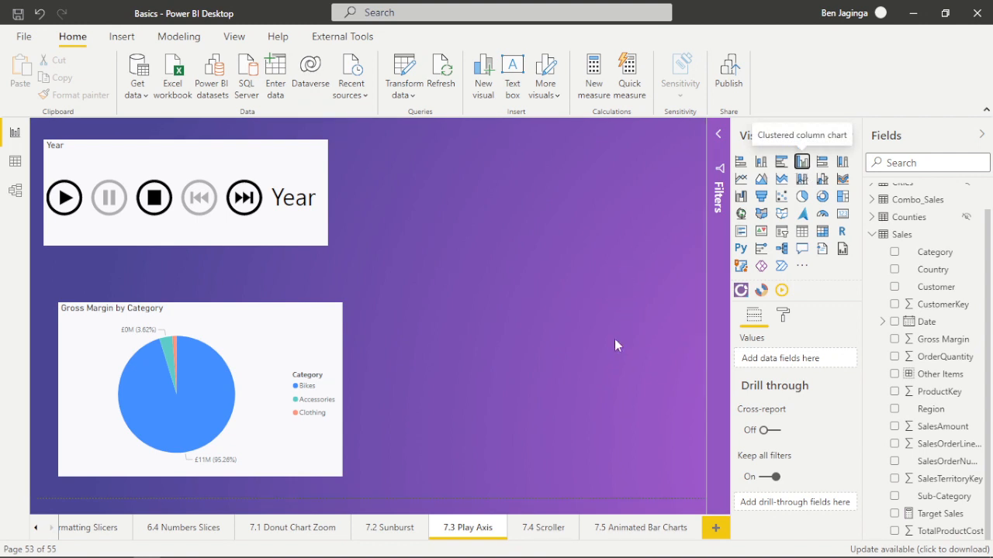
left_click_drag(567, 233, 615, 377)
left_click_drag(522, 386, 543, 476)
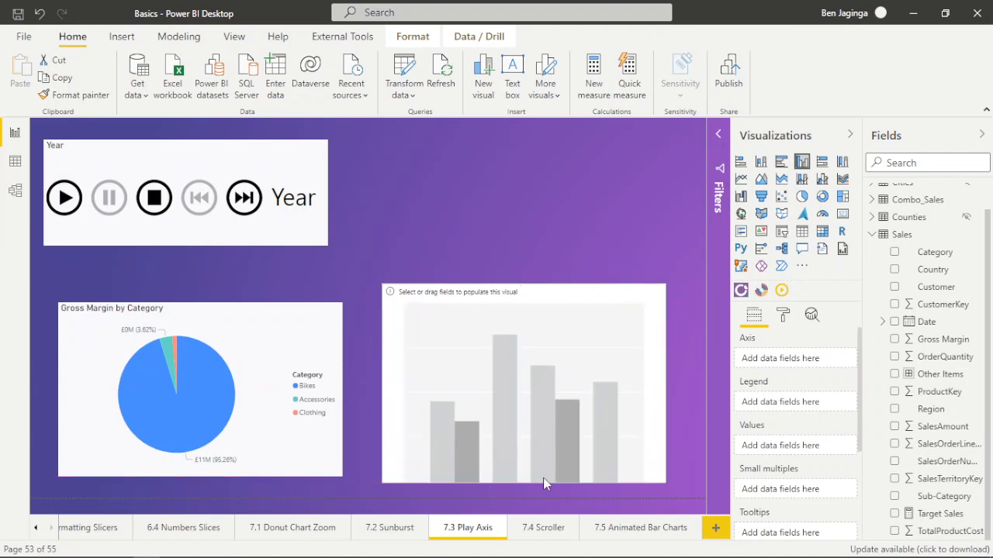
left_click_drag(526, 286, 533, 312)
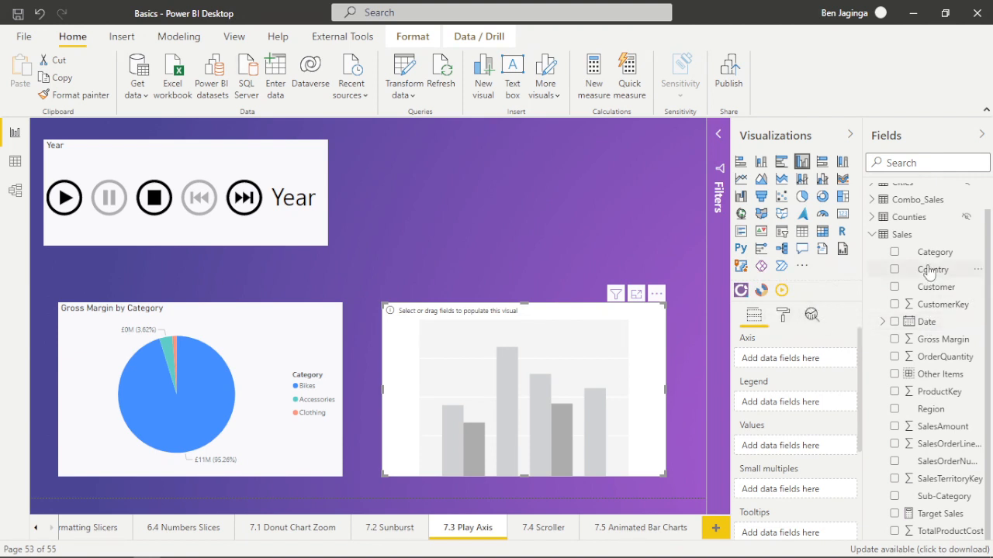
left_click_drag(931, 273, 805, 369)
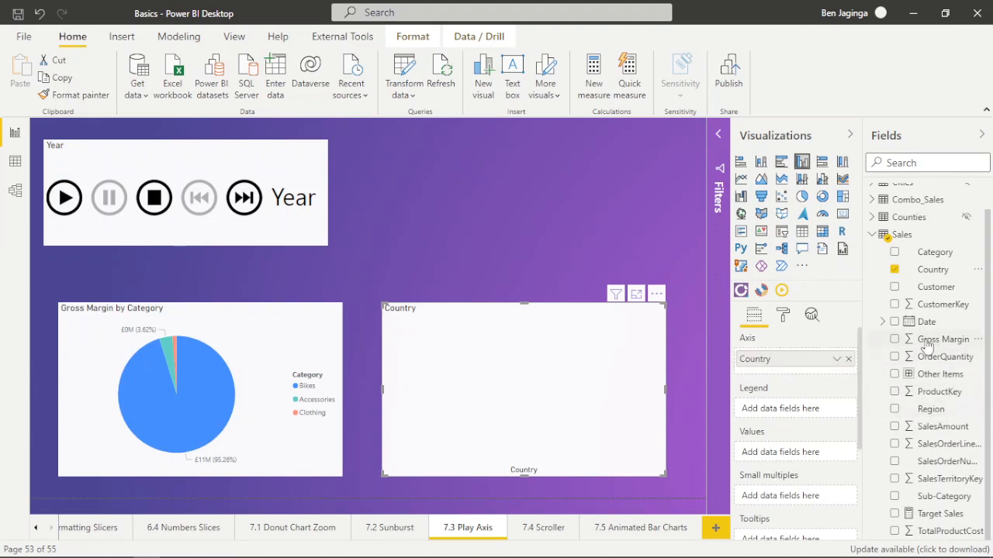
left_click_drag(942, 429, 779, 449)
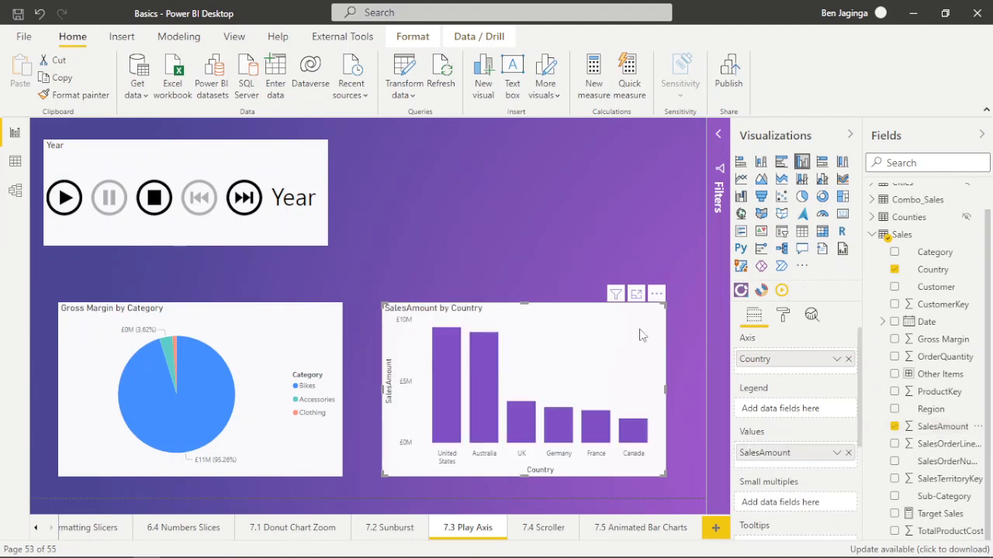
Turn on data labels for the SalesAmount by Country column chart.
left_click(785, 318)
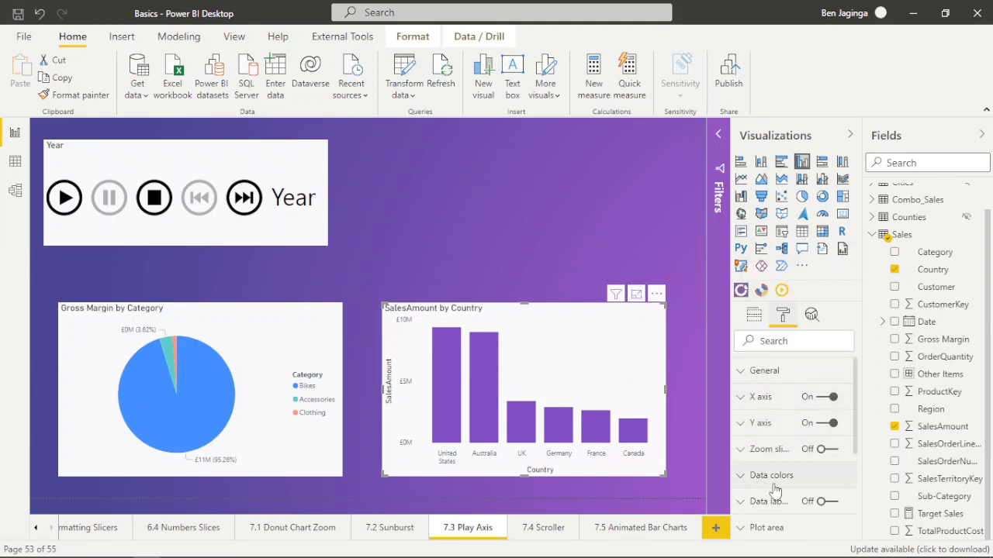
left_click(828, 502)
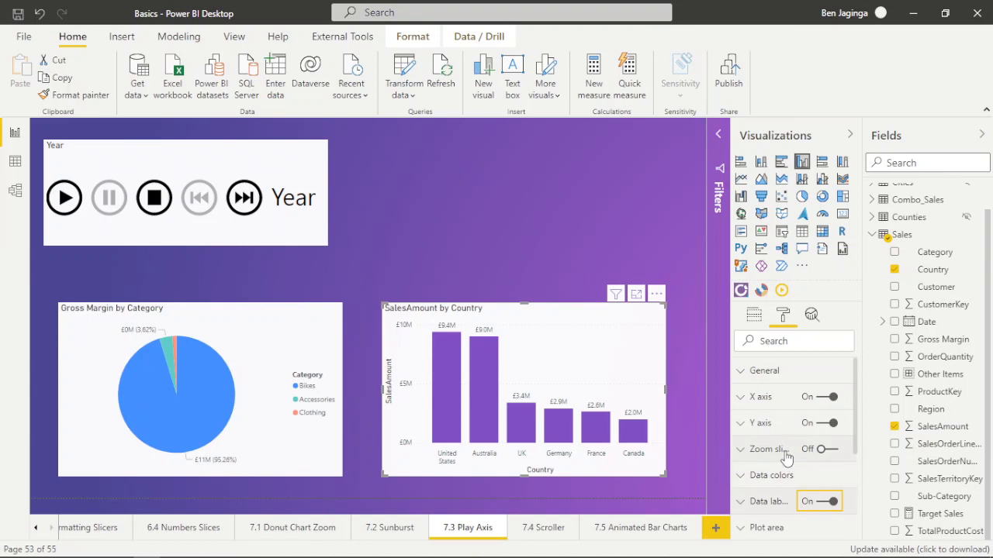
scroll(785, 459, "down", 3)
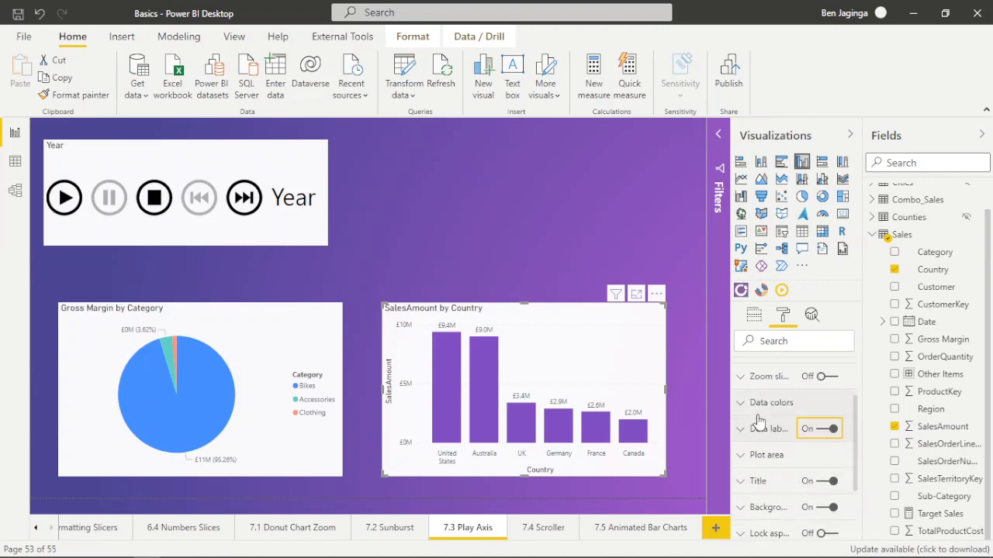
scroll(804, 446, "up", 3)
scroll(804, 425, "down", 6)
scroll(775, 448, "up", 6)
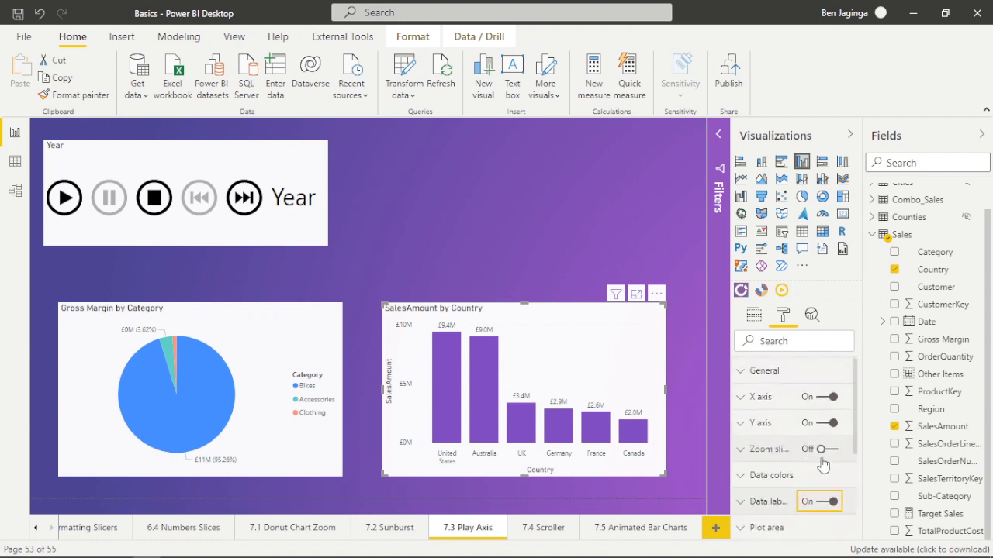
Set the column chart's data labels to black with a text size of 11 pt.
left_click(740, 502)
scroll(744, 504, "down", 3)
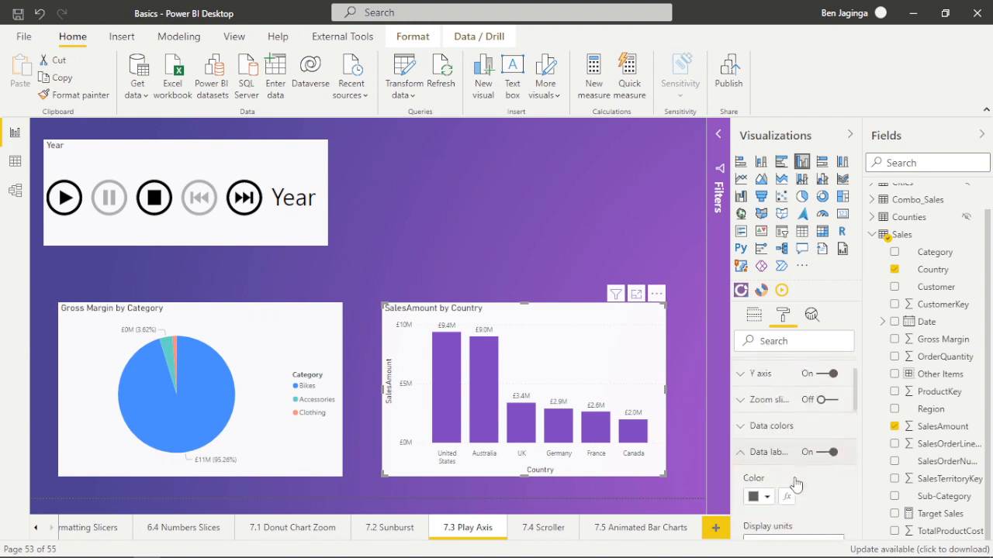
left_click(767, 474)
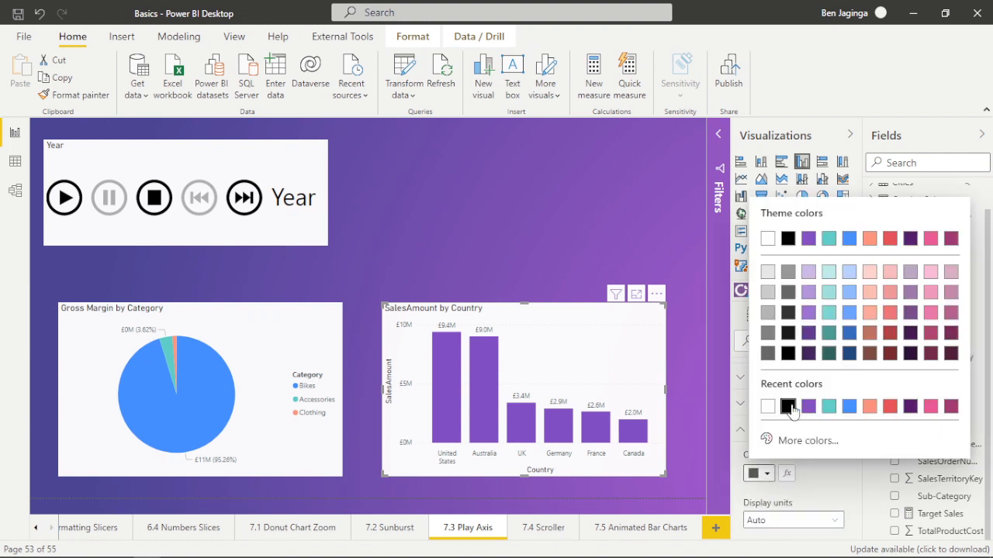
left_click(782, 407)
scroll(804, 509, "down", 3)
scroll(804, 510, "down", 7)
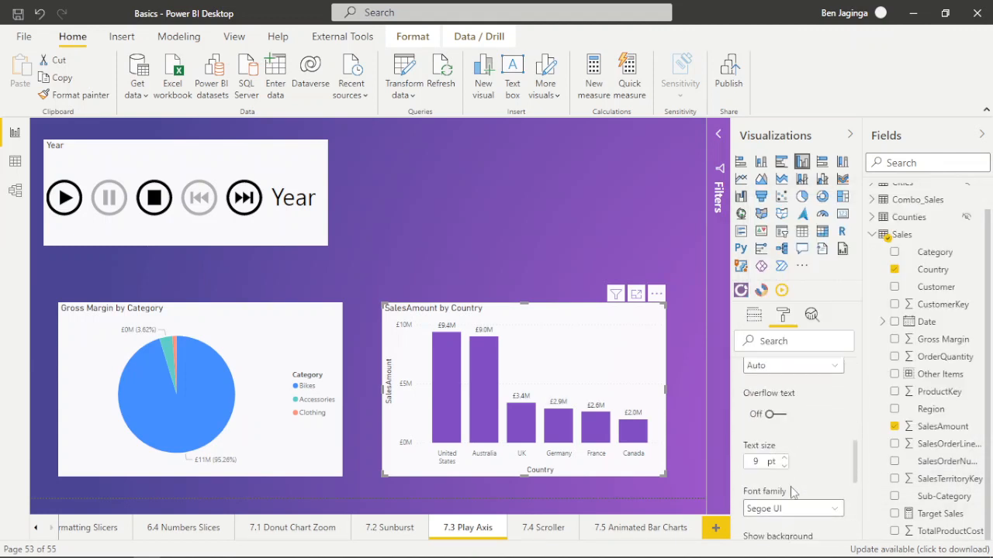
left_click(783, 459)
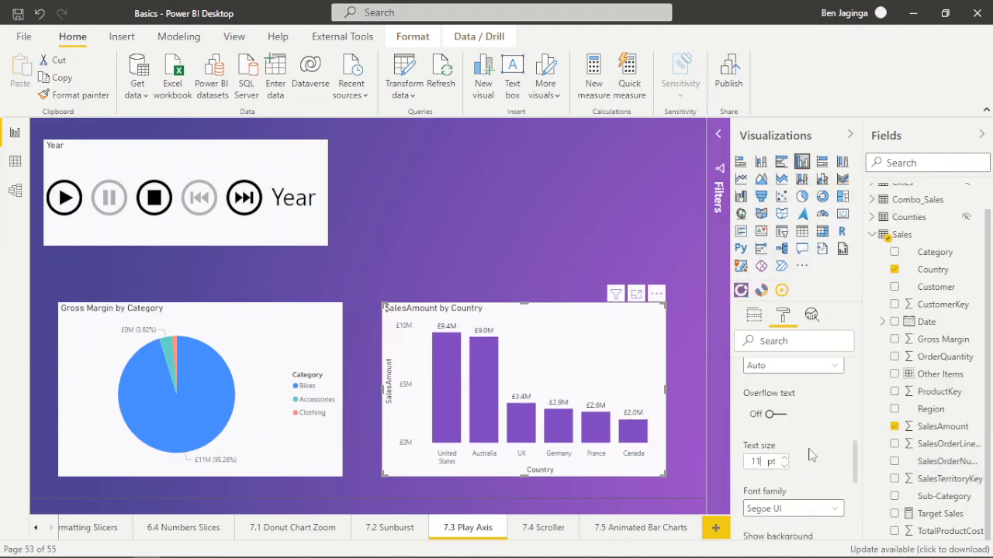
Set the column chart's Y axis text to black at 11 pt.
scroll(752, 407, "up", 6)
scroll(752, 407, "up", 3)
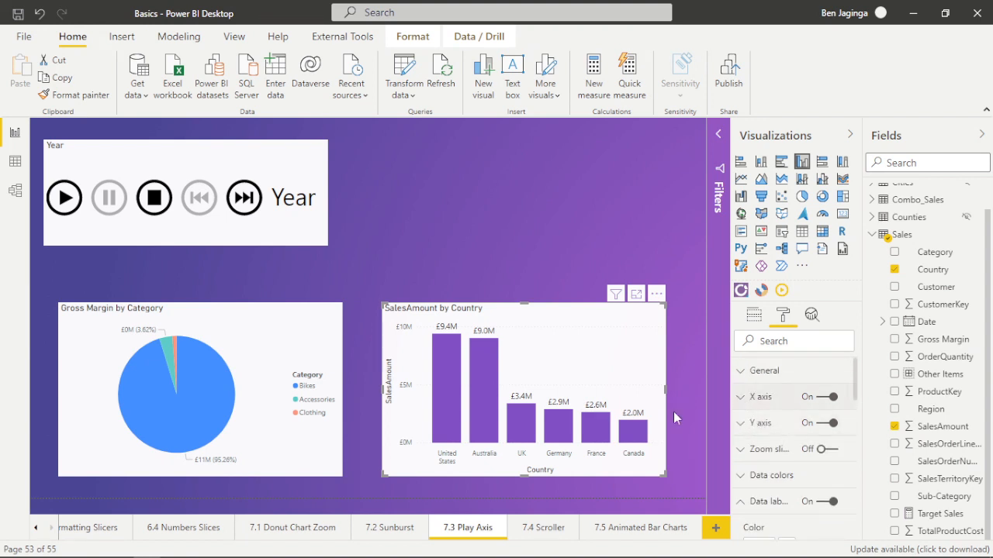
left_click(741, 423)
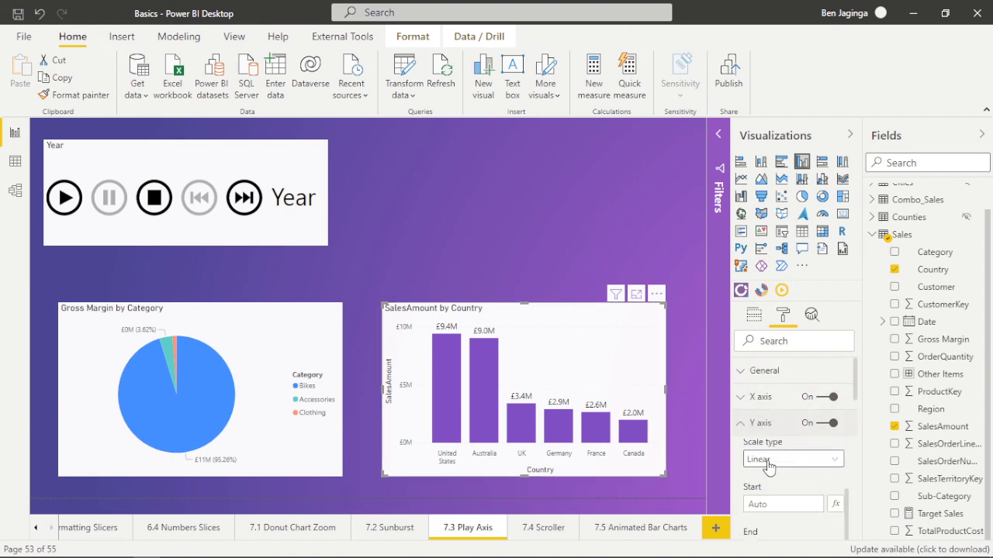
scroll(775, 477, "down", 5)
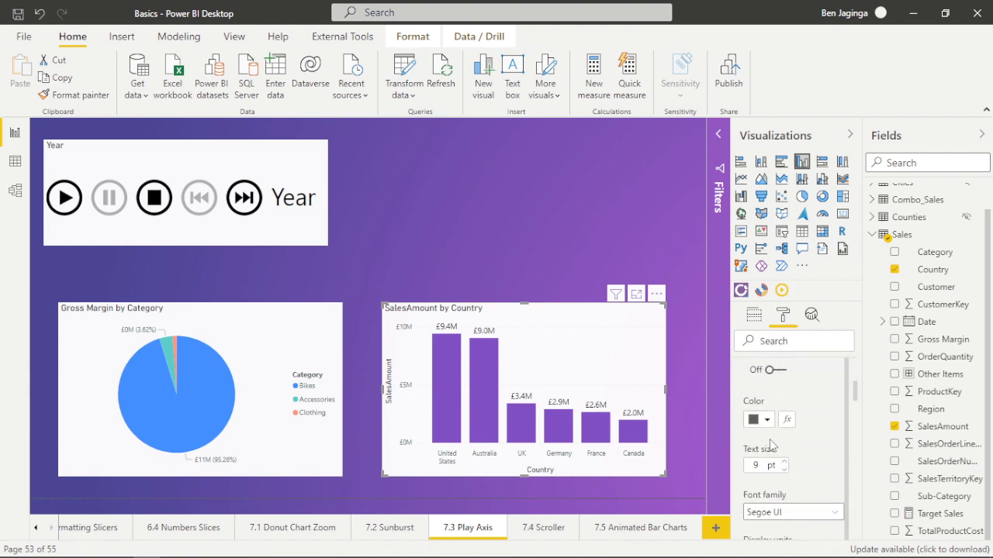
left_click(765, 421)
left_click(768, 354)
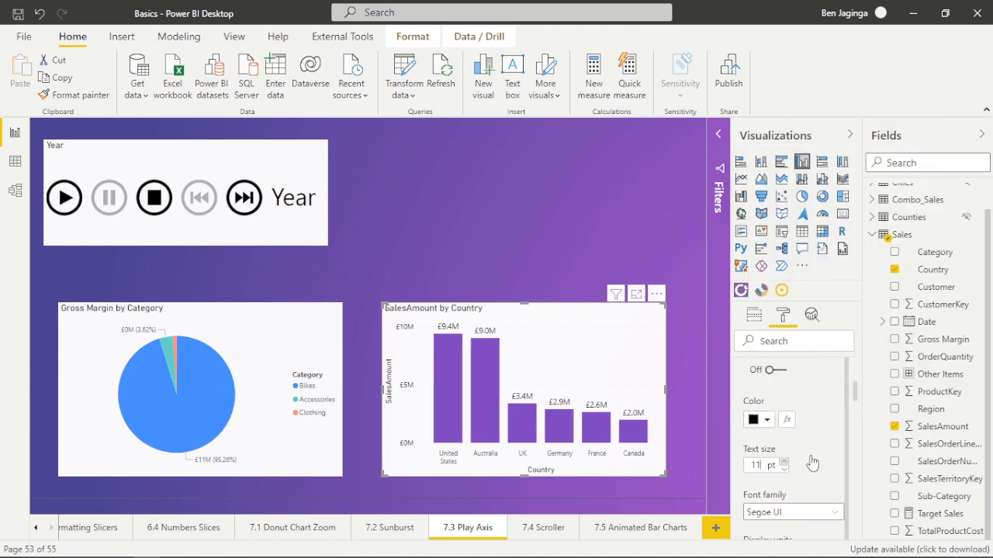
Set the column chart's X axis text to black at 11 pt.
scroll(747, 441, "up", 5)
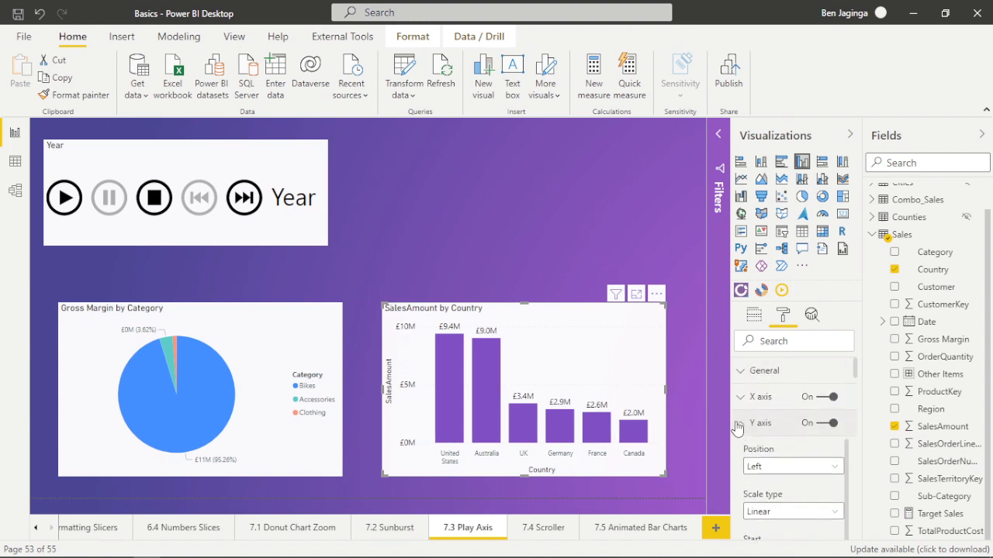
left_click(740, 423)
left_click(740, 396)
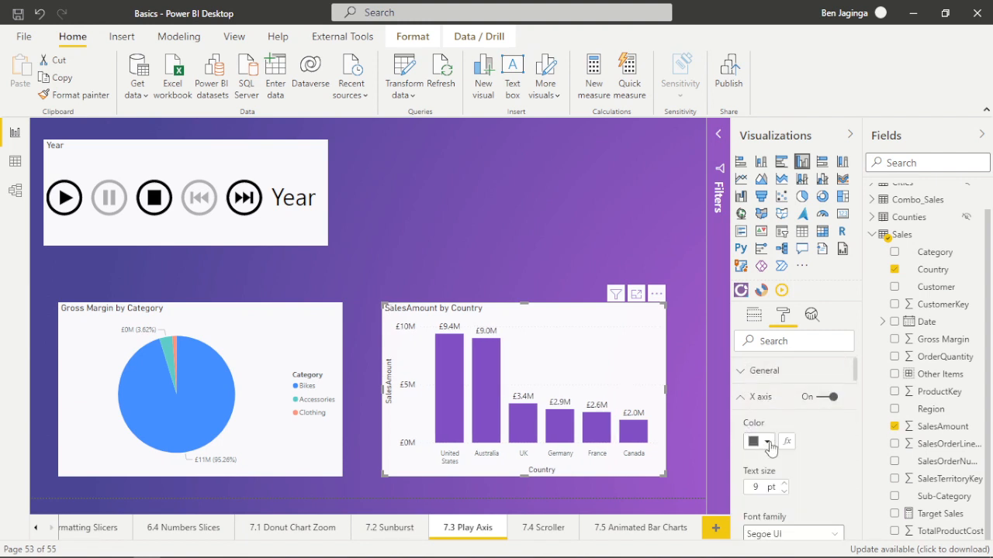
left_click(768, 443)
left_click(765, 376)
left_click(784, 483)
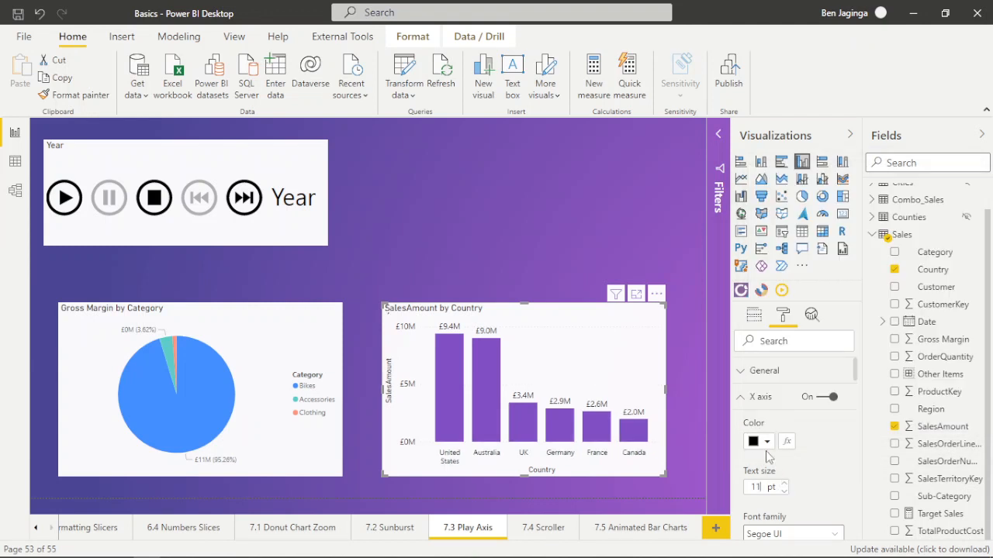
left_click(739, 397)
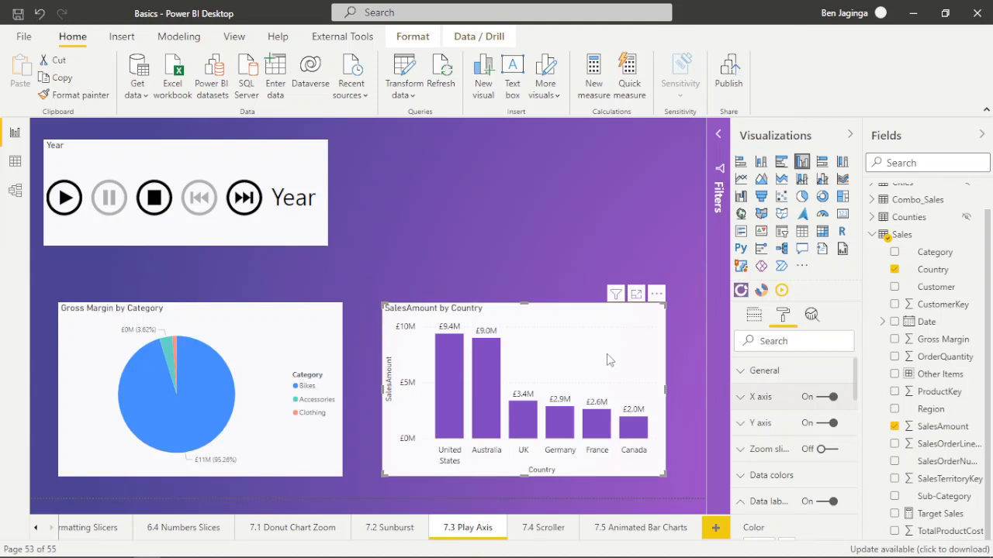
Copy the column chart's formatting onto the Gross Margin by Category pie chart with the Format painter.
left_click(74, 95)
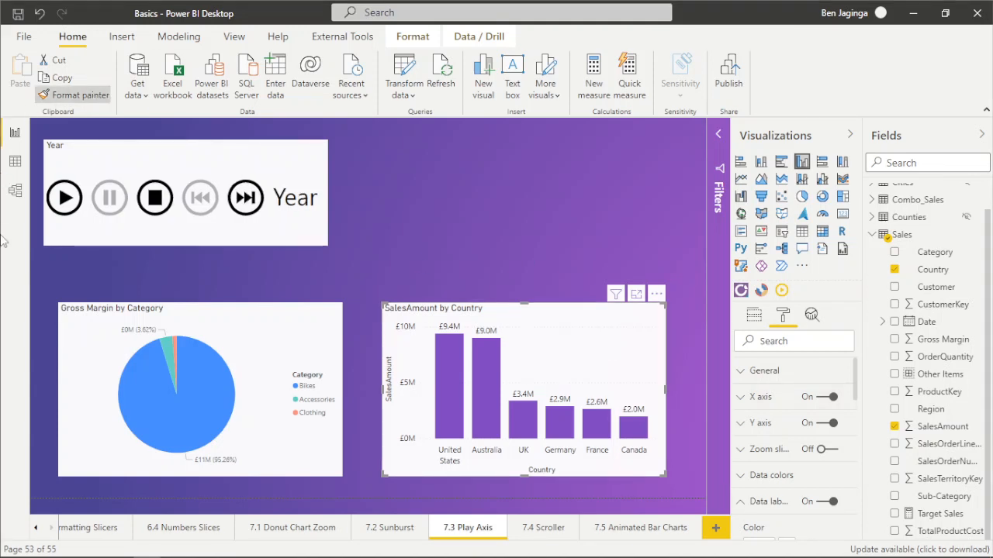
left_click(285, 443)
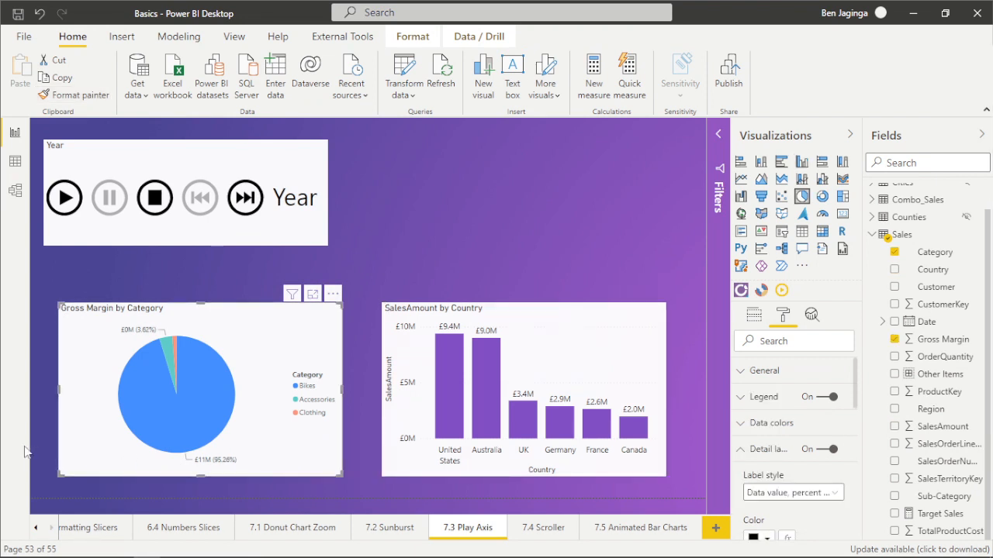
left_click(457, 192)
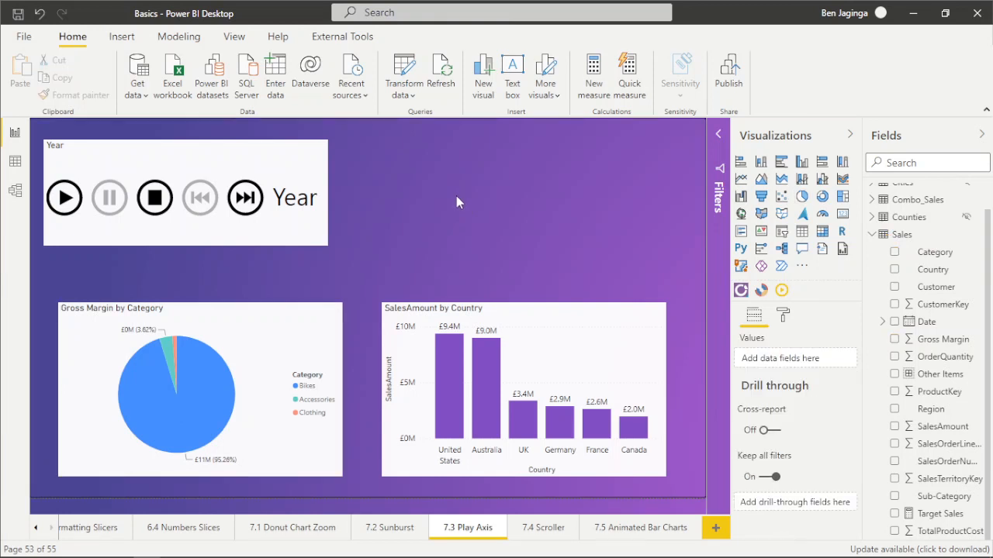
Play the year animation to test it, and reduce the play axis's Date hierarchy to the Year level only.
left_click(62, 203)
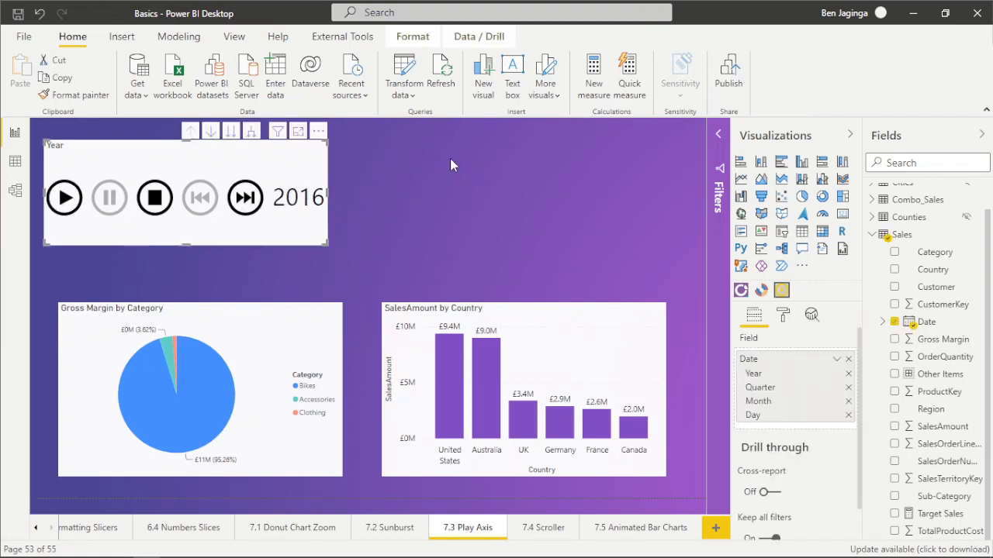
left_click(68, 204)
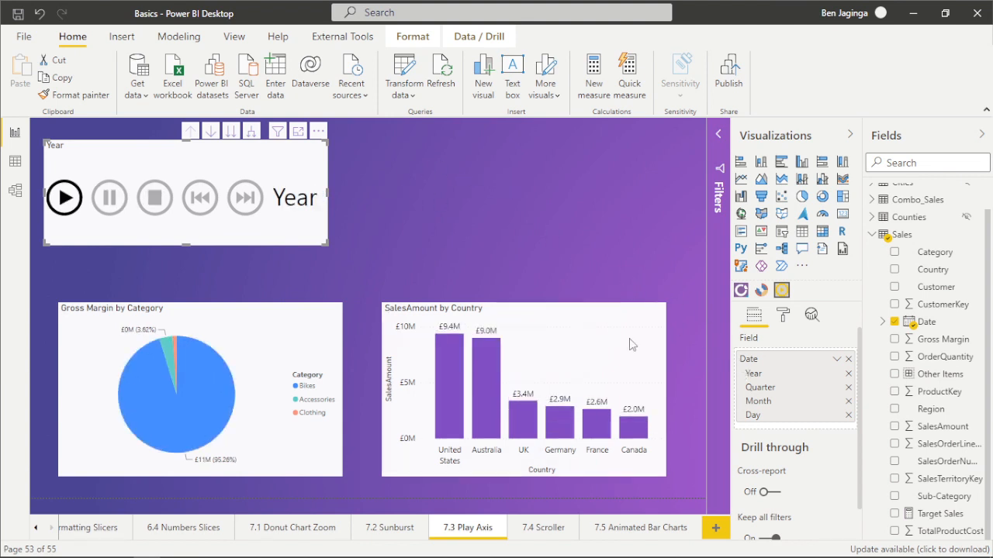
left_click(849, 414)
left_click(849, 401)
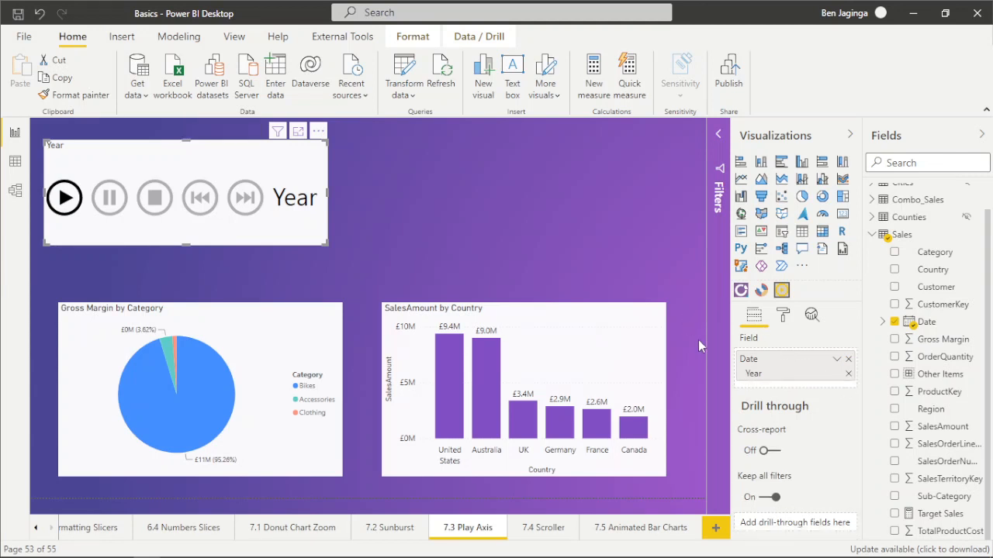
Turn on Auto Start and Loop in the play axis's animation settings.
left_click(782, 315)
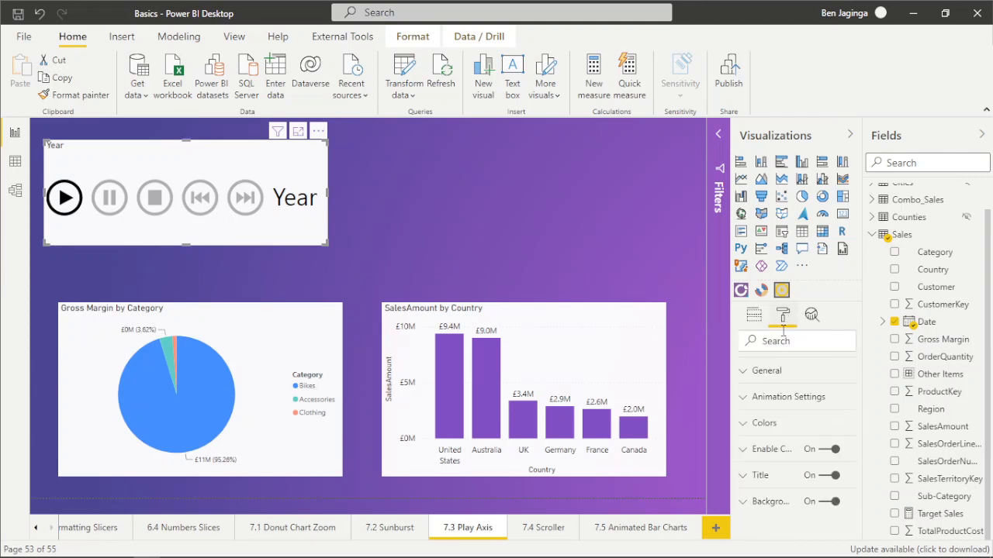
left_click(739, 405)
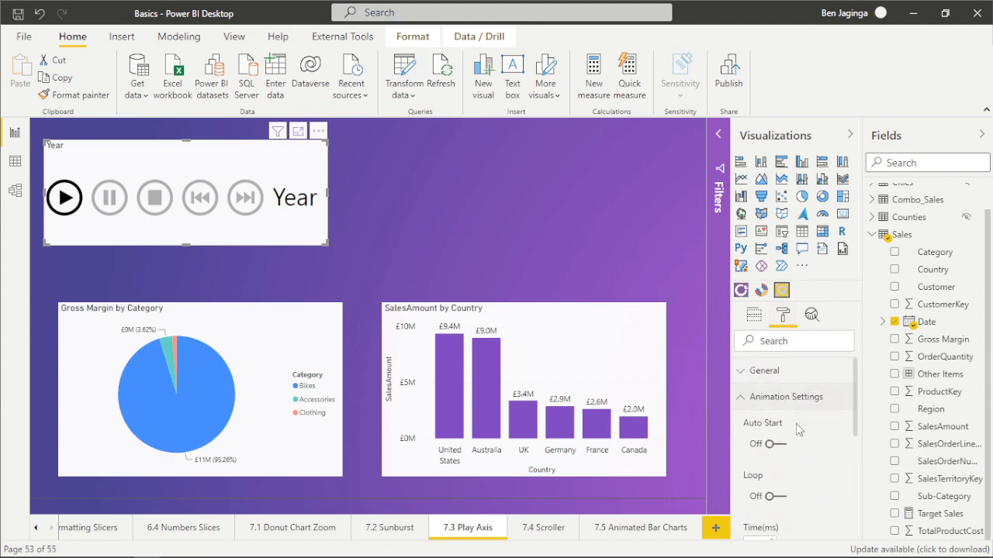
left_click(775, 444)
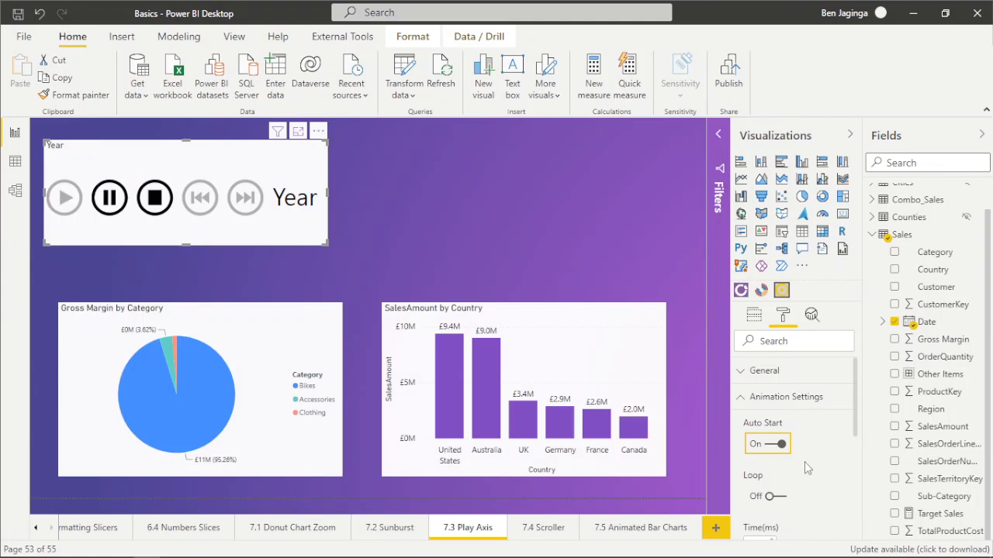
left_click(774, 496)
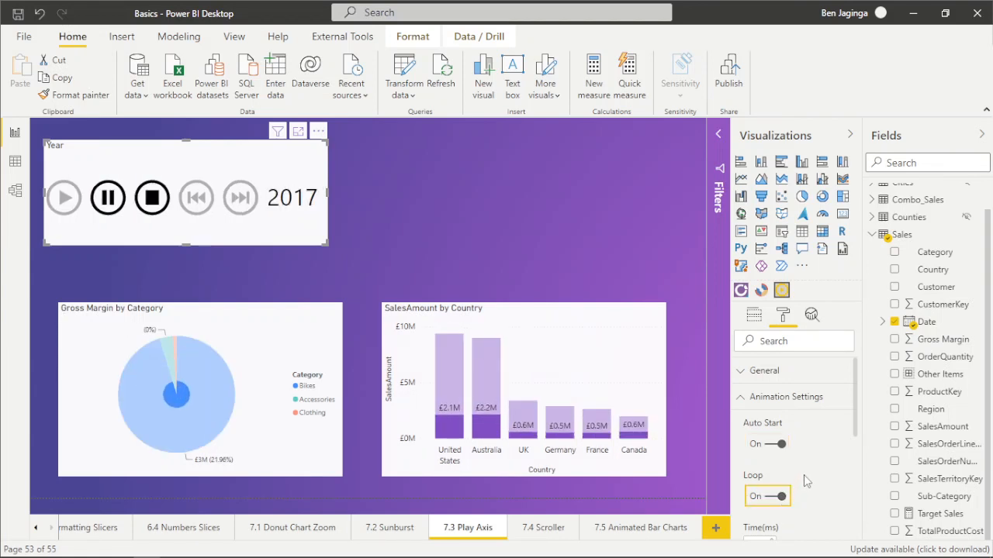
Set the play axis's animation time to 3500 ms.
scroll(804, 475, "down", 2)
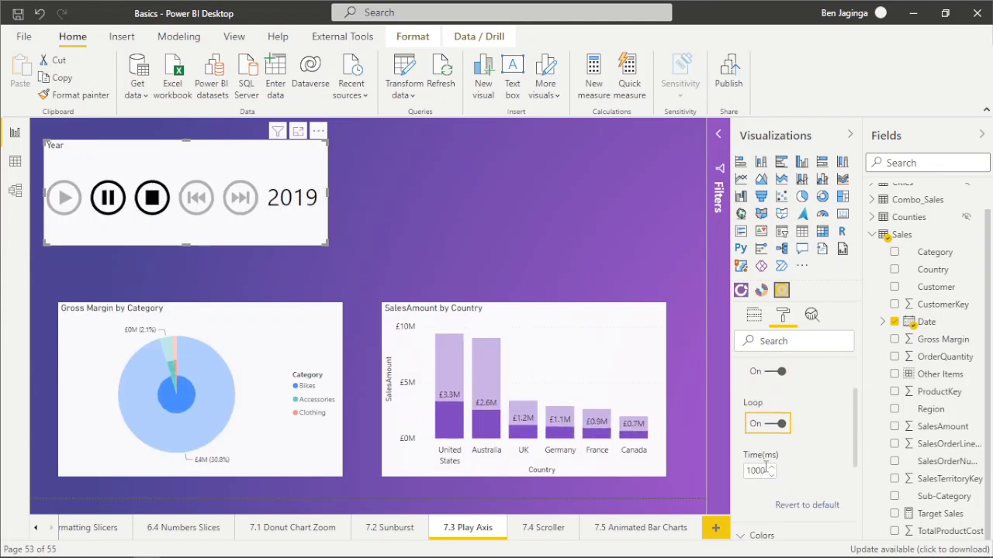
left_click(766, 470)
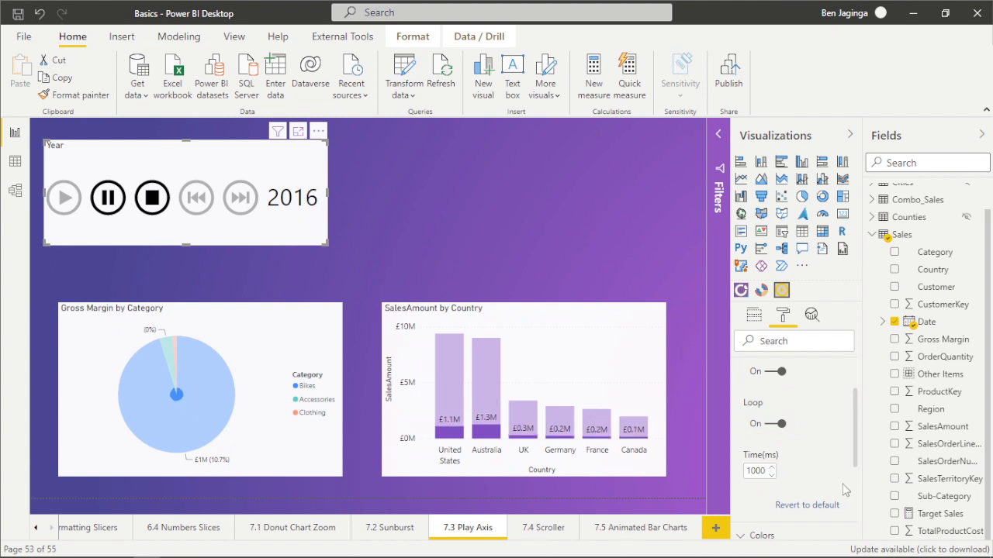
type("0")
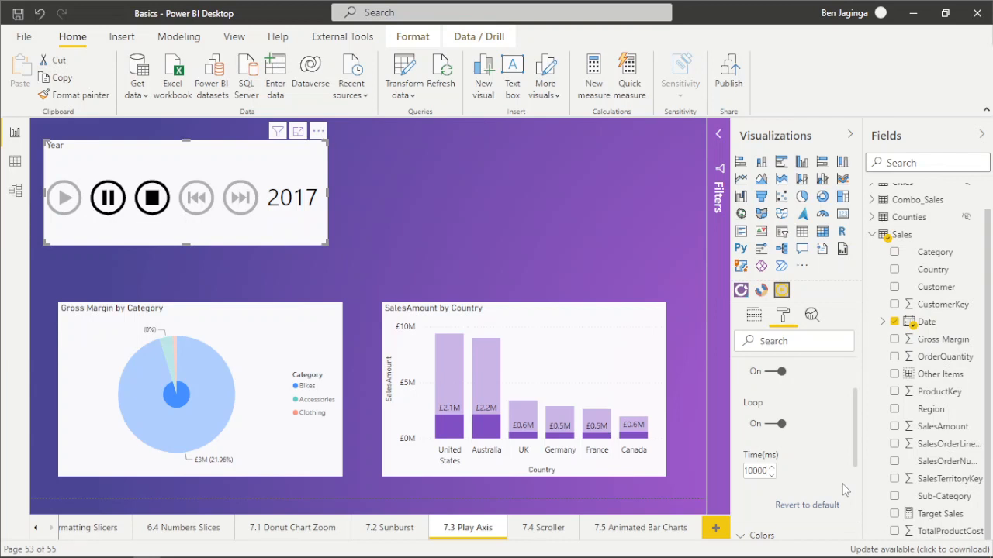
key("BackSpace")
key("BackSpace")
key("BackSpace")
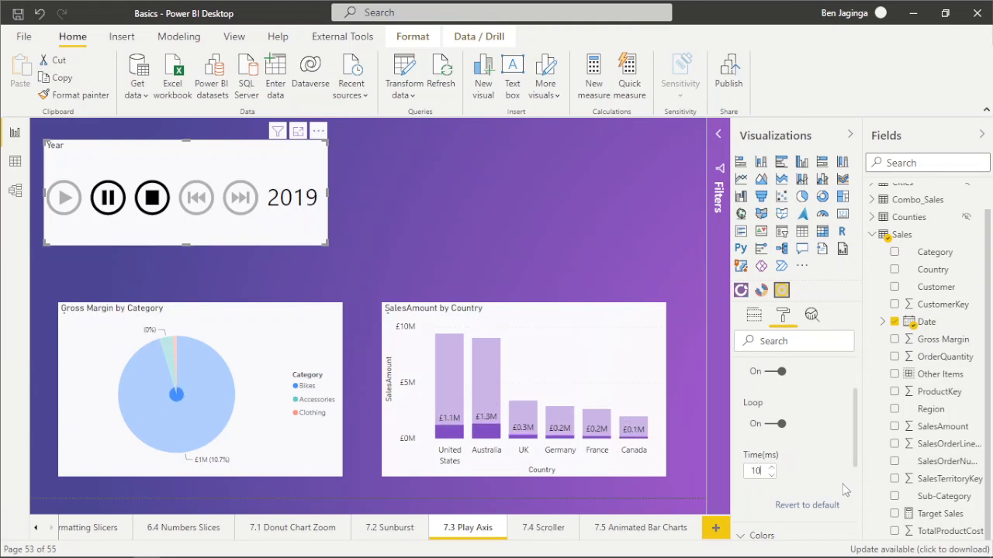
key("BackSpace")
type("3")
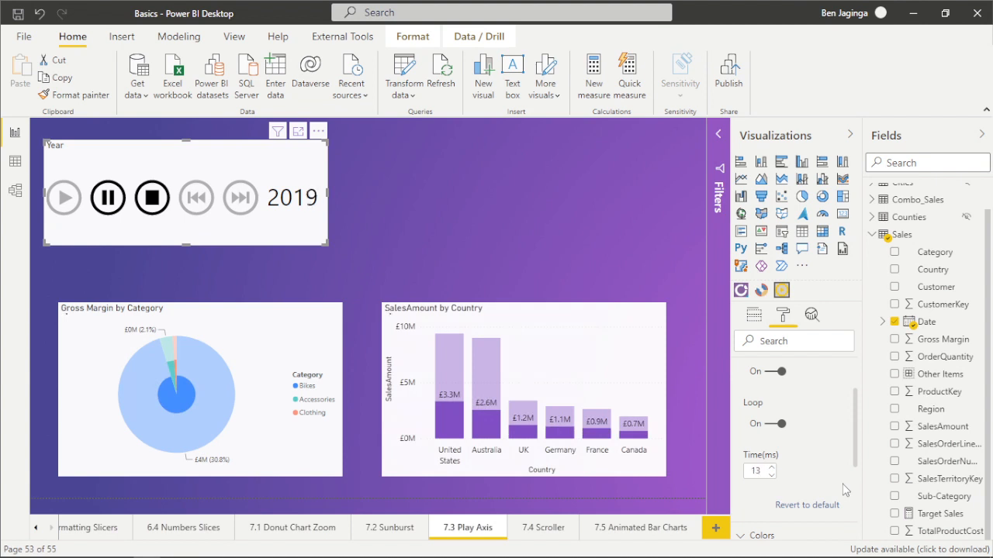
type("500")
left_click(750, 472)
key("BackSpace")
scroll(802, 414, "up", 2)
left_click(742, 397)
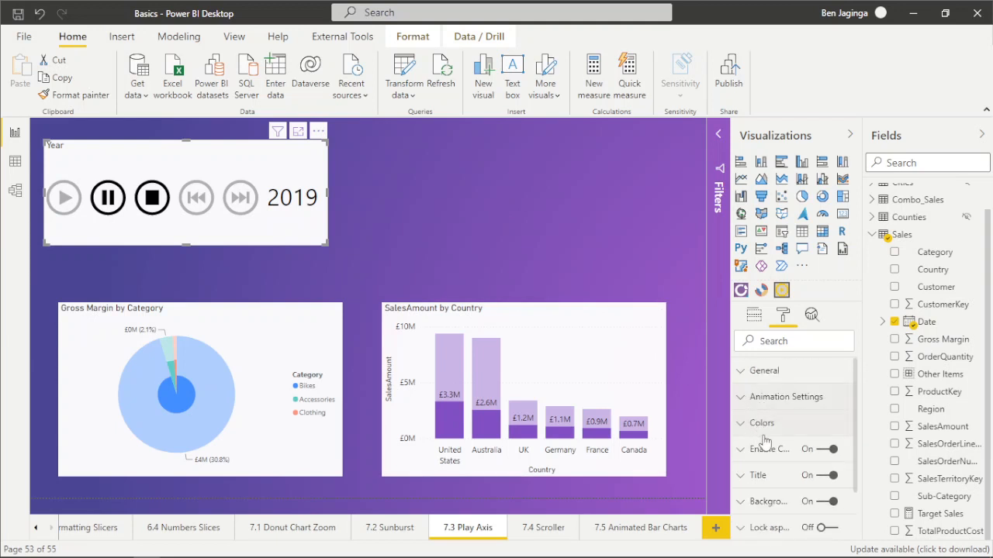
Turn on Show all for the play axis's button colors, and test the controls by pausing and resuming the animation.
left_click(749, 423)
scroll(788, 463, "down", 2)
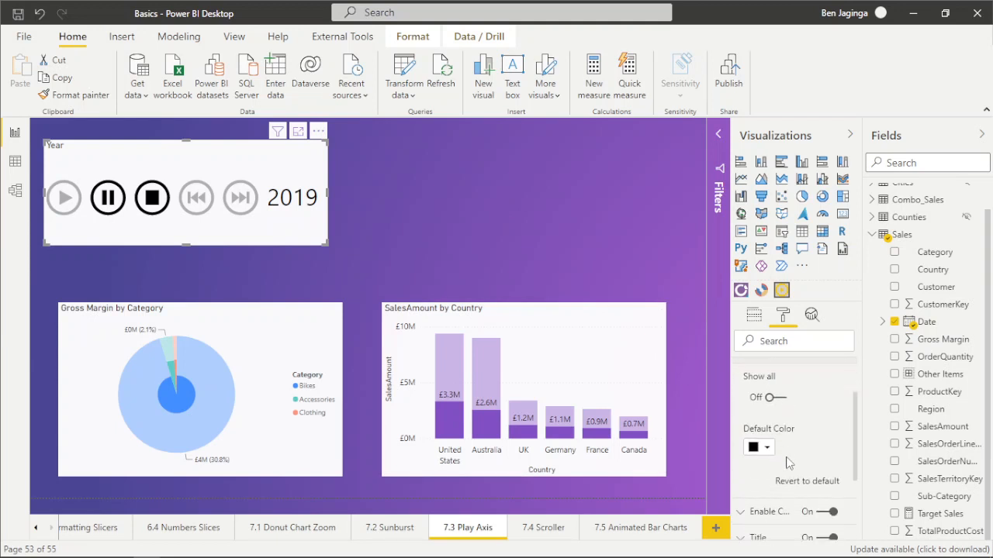
scroll(791, 464, "up", 2)
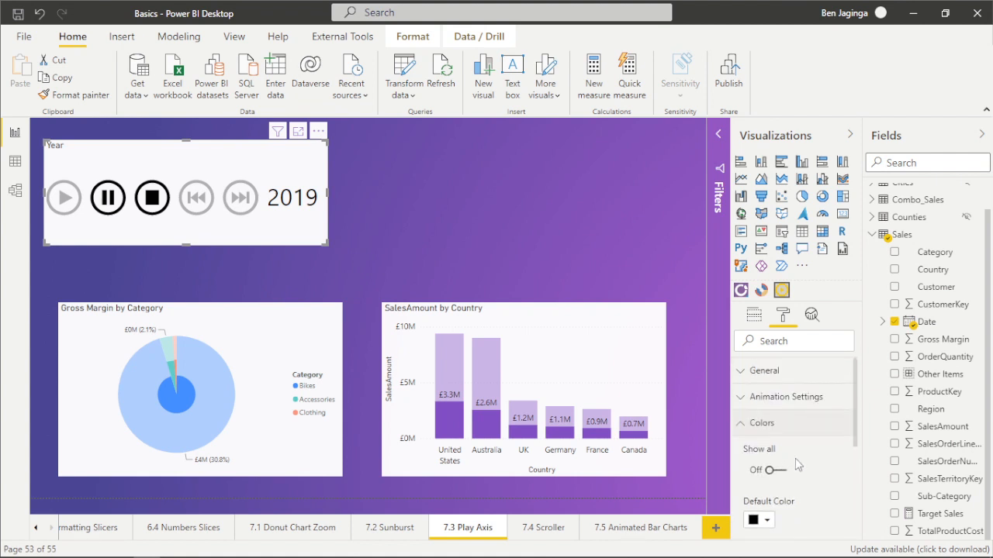
left_click(778, 471)
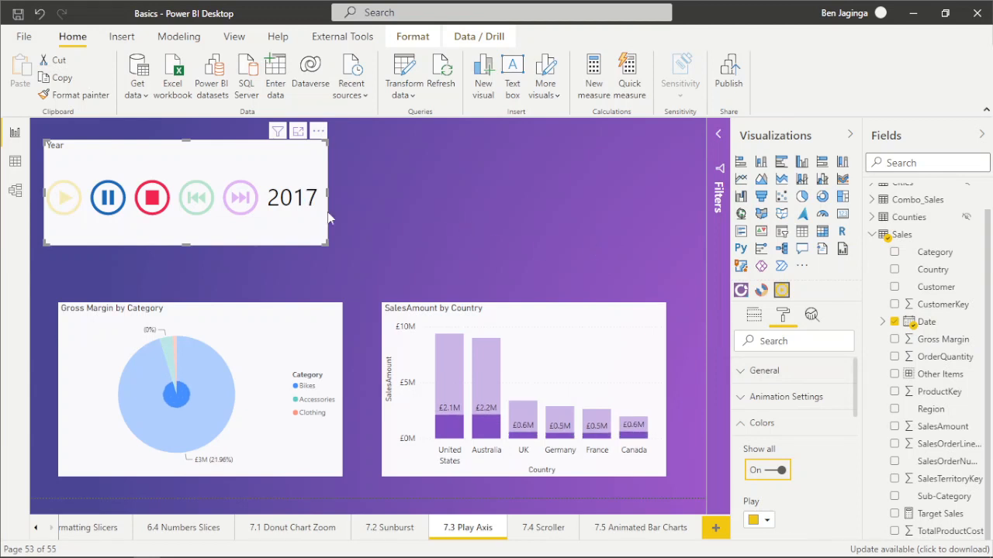
left_click(105, 200)
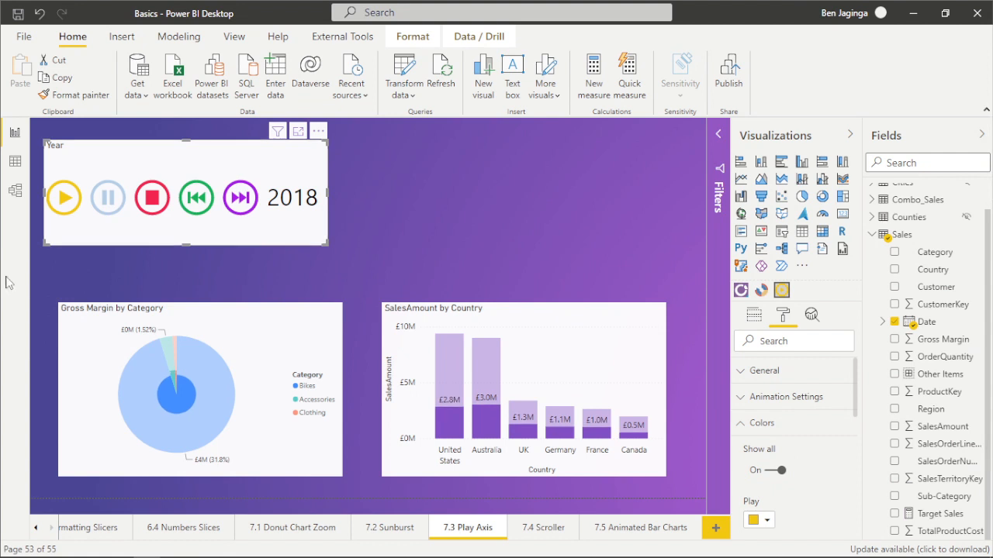
left_click(64, 206)
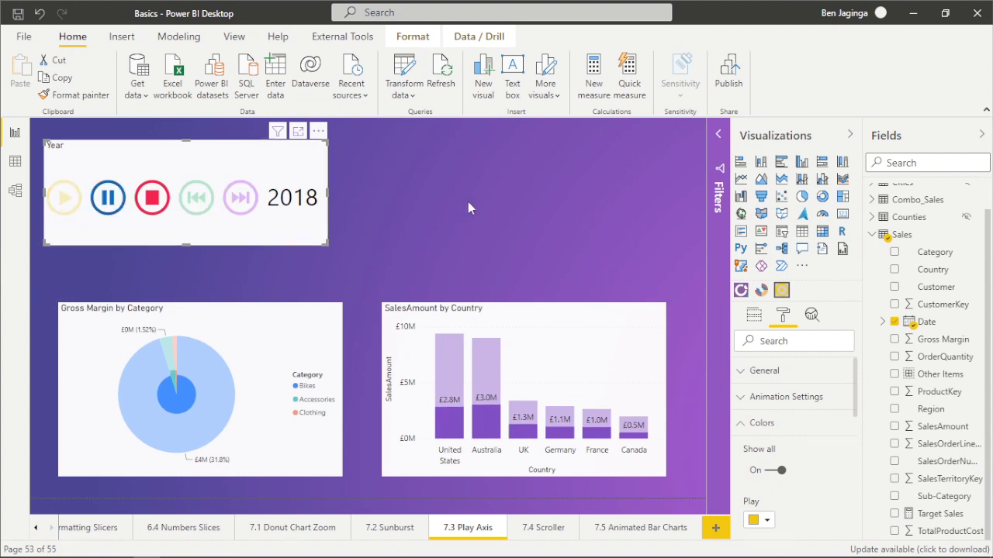